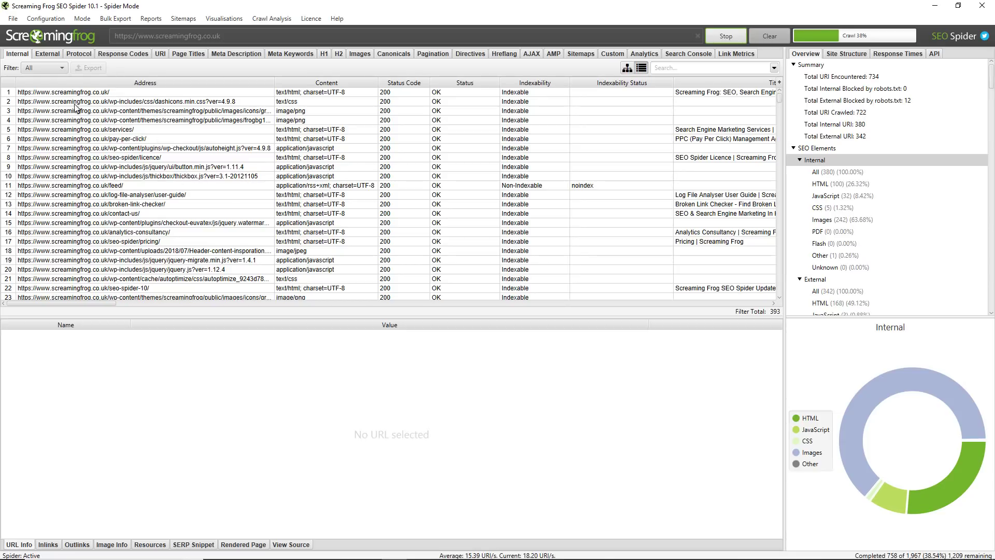
- Review the pay-per-click page's inlinks, outlinks, image info and resources
{"action": "left_click_drag", "start_coordinate": [78, 304], "coordinate": [37, 309]}
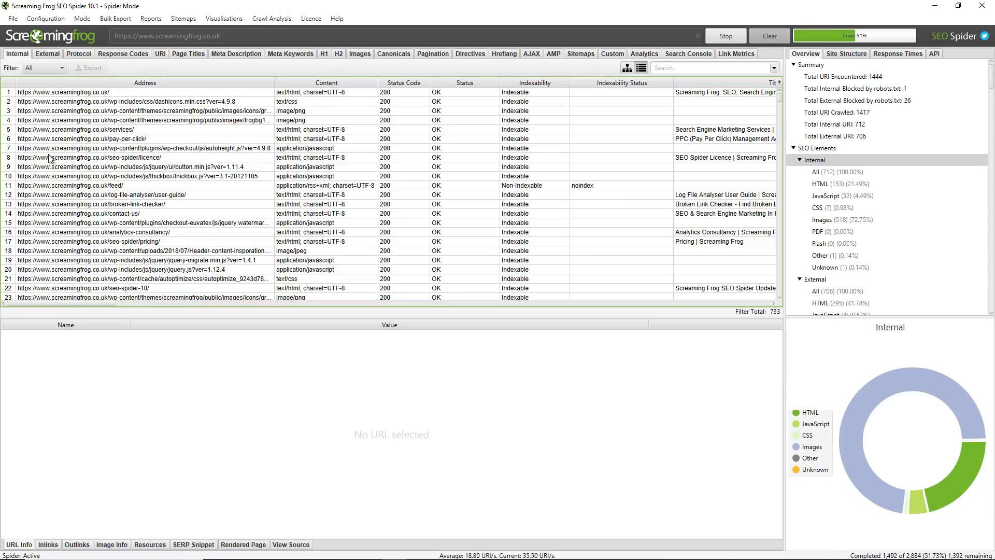
{"action": "left_click", "coordinate": [19, 140]}
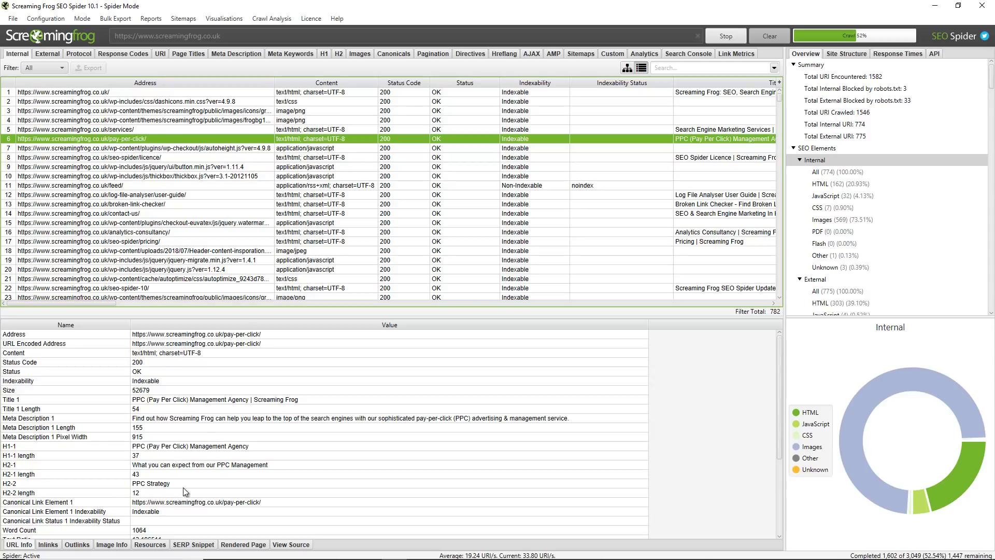
{"action": "left_click", "coordinate": [56, 546]}
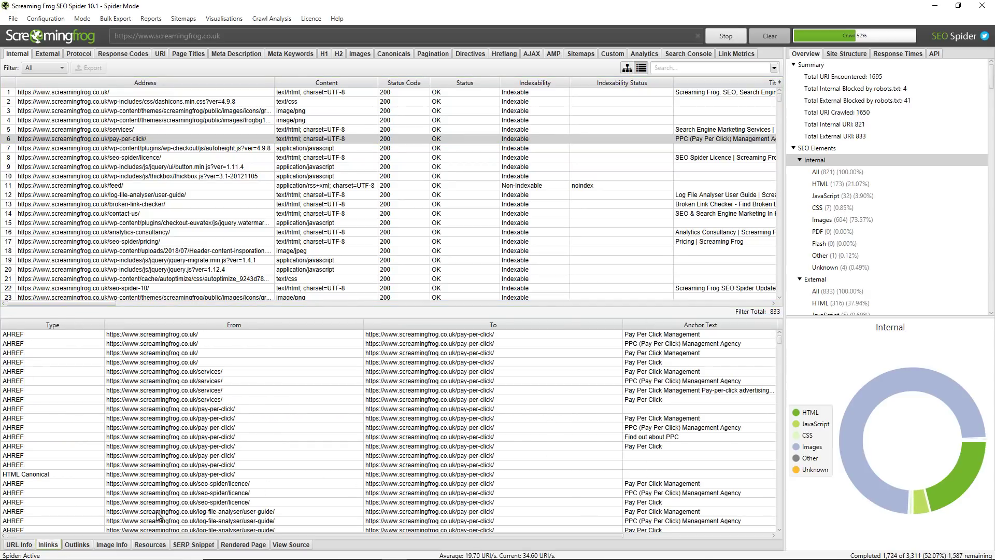
{"action": "left_click", "coordinate": [77, 545]}
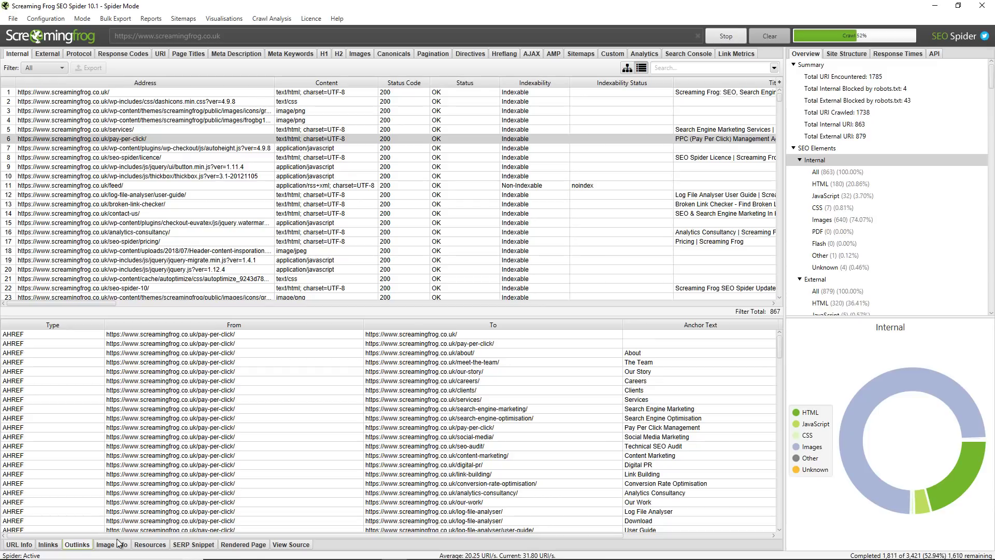
{"action": "left_click", "coordinate": [112, 545]}
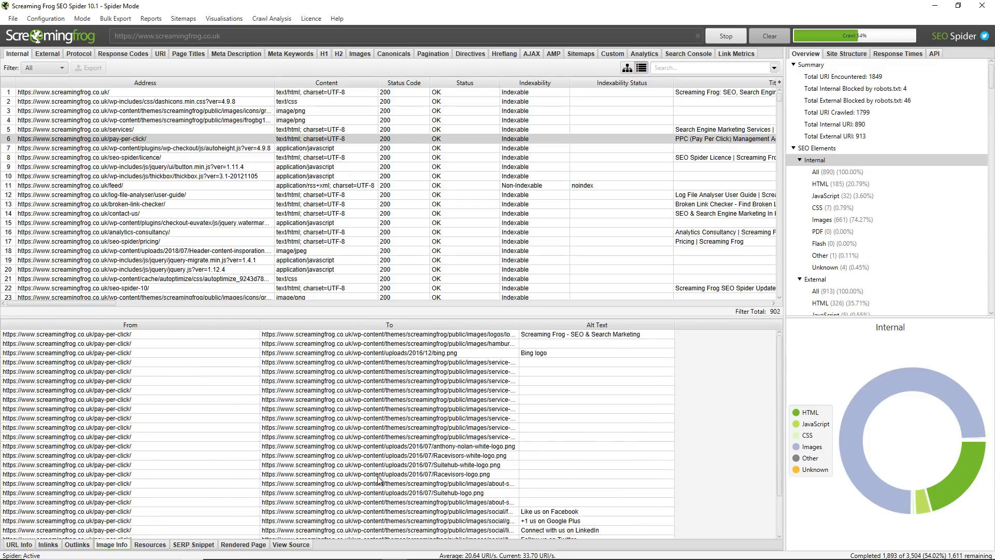
{"action": "left_click", "coordinate": [159, 543]}
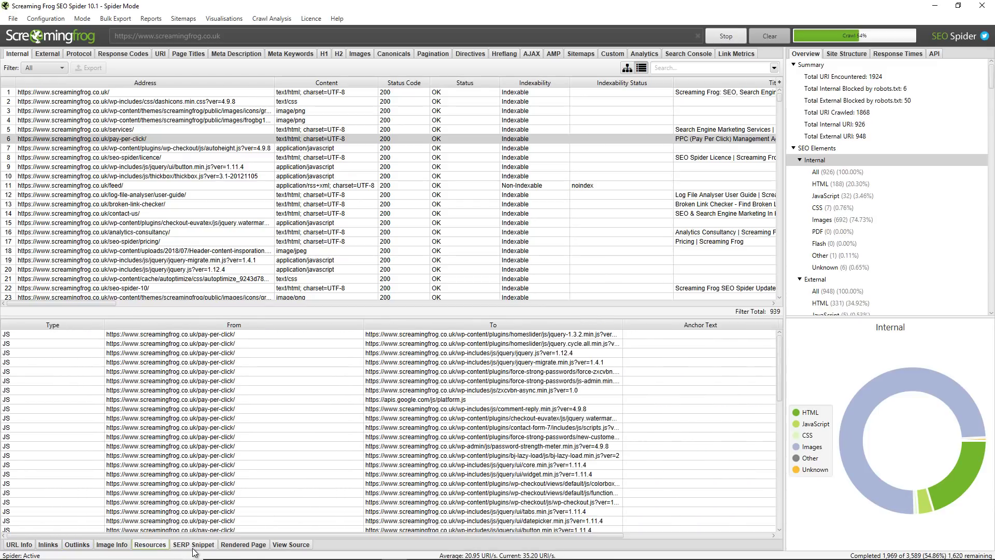
- Compare the pay-per-click and home page SERP snippets, then show the home page's URL info
{"action": "left_click", "coordinate": [194, 548]}
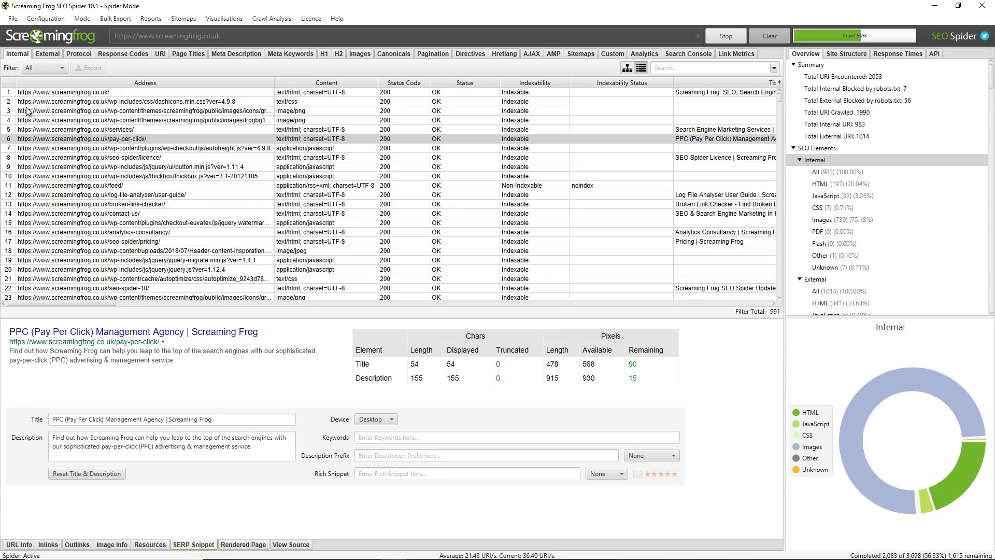
{"action": "left_click", "coordinate": [11, 93]}
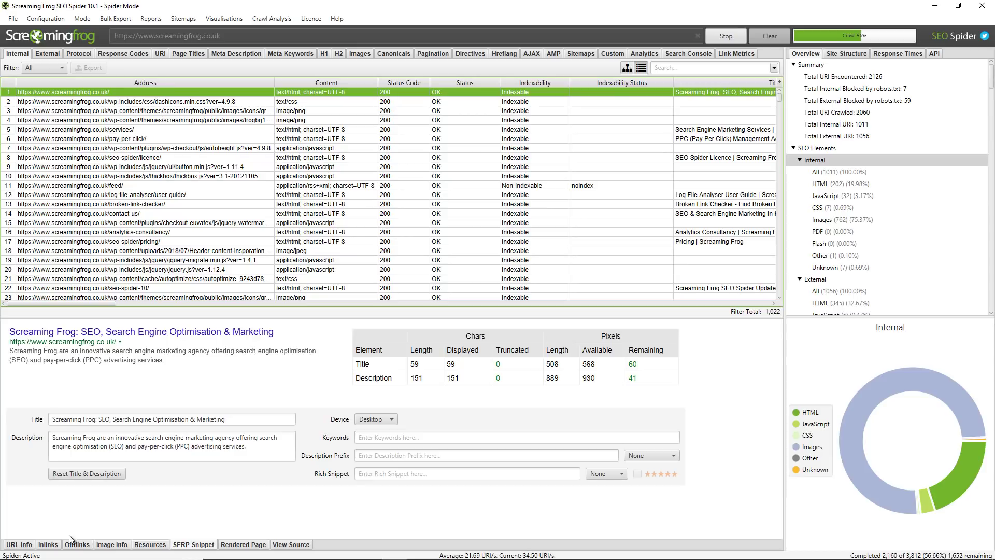
{"action": "left_click", "coordinate": [20, 544]}
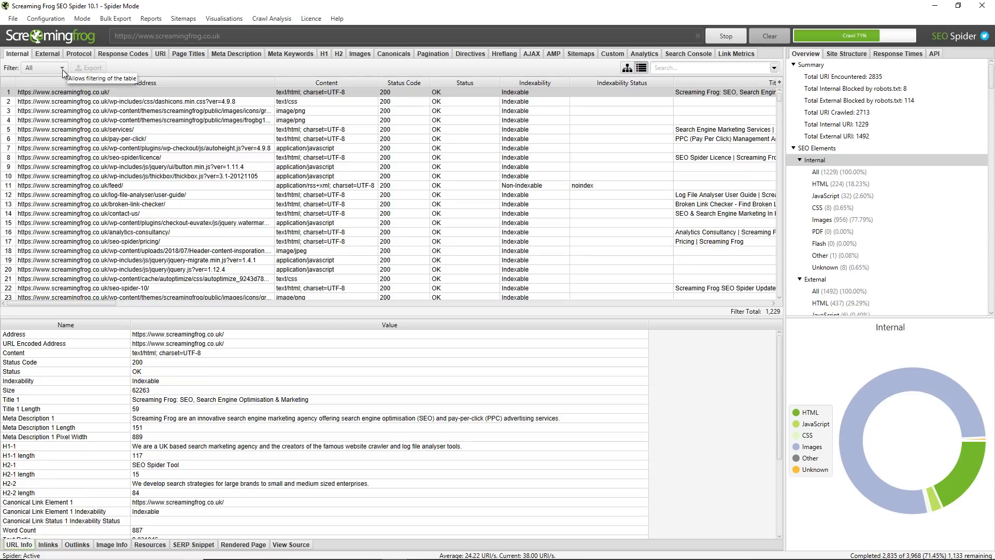
- After glancing at the External and Protocol reports, filter Response Codes to Client Error (4xx)
{"action": "left_click", "coordinate": [47, 54]}
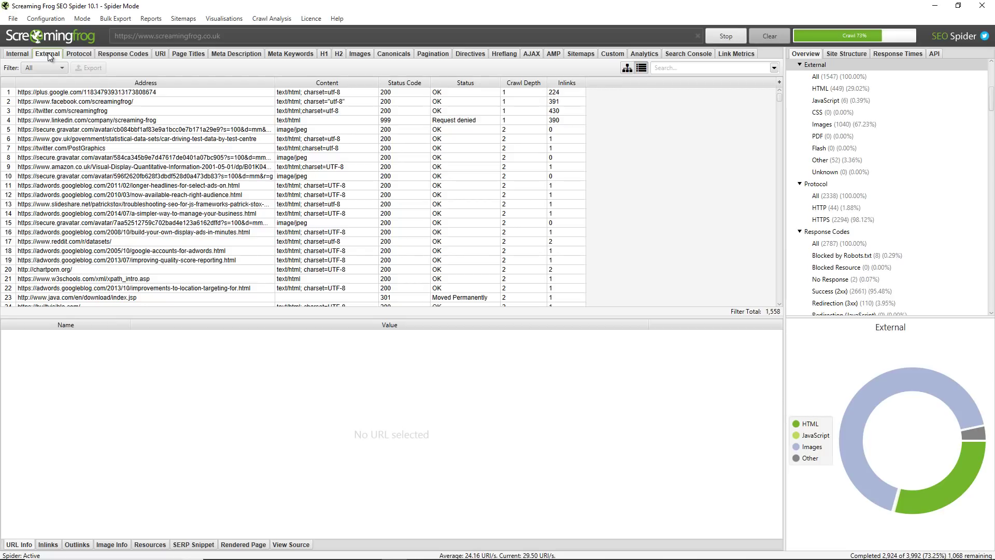
{"action": "left_click", "coordinate": [74, 54]}
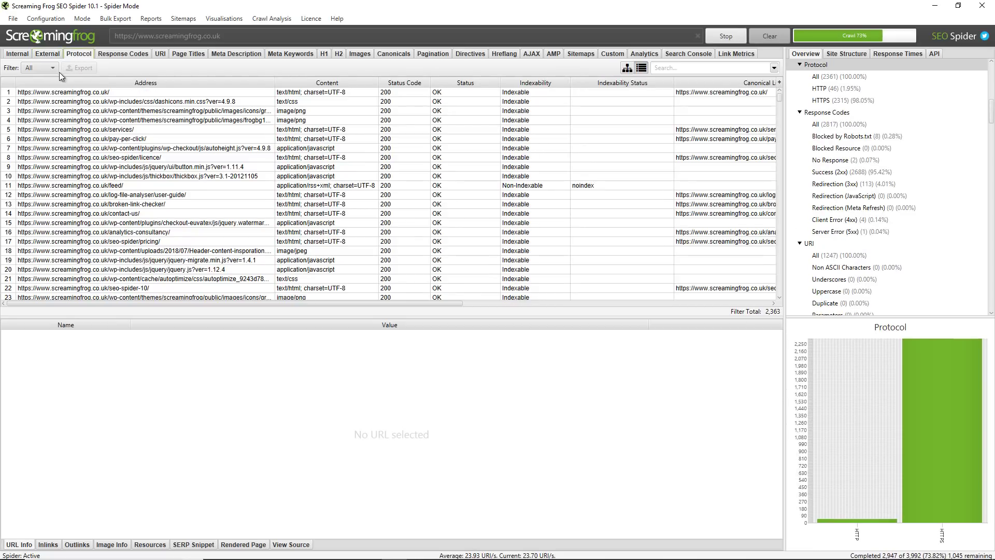
{"action": "left_click", "coordinate": [52, 69]}
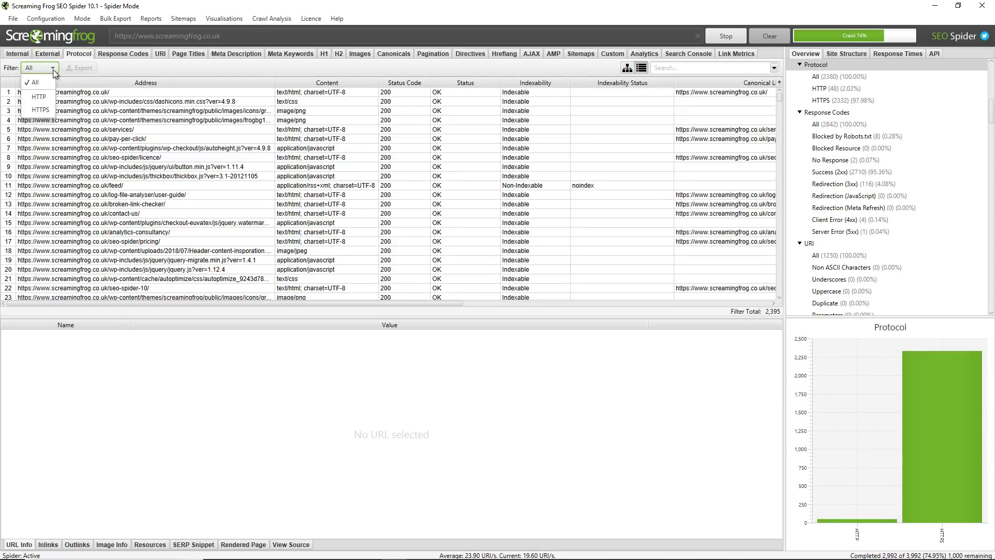
{"action": "left_click", "coordinate": [124, 55]}
{"action": "left_click", "coordinate": [94, 68]}
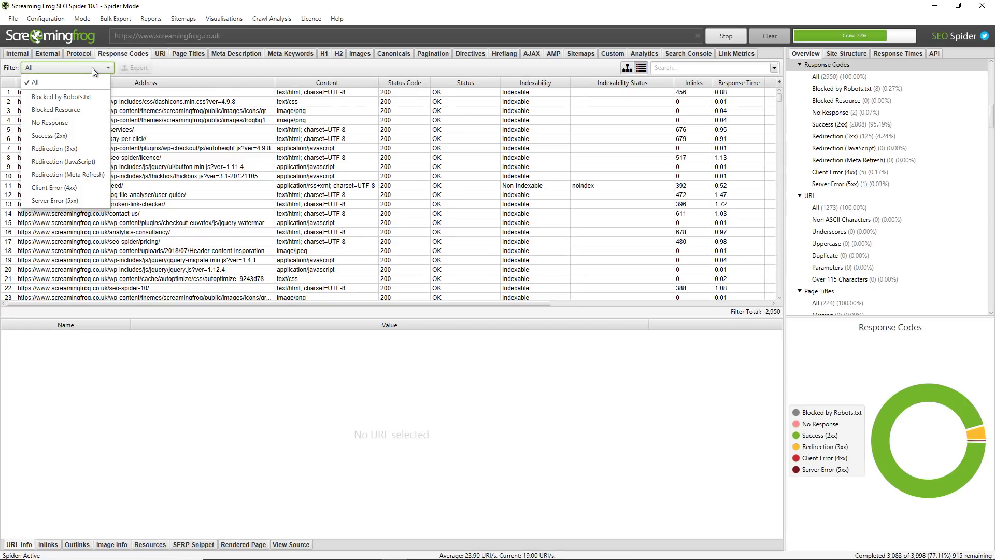
{"action": "left_click", "coordinate": [78, 187]}
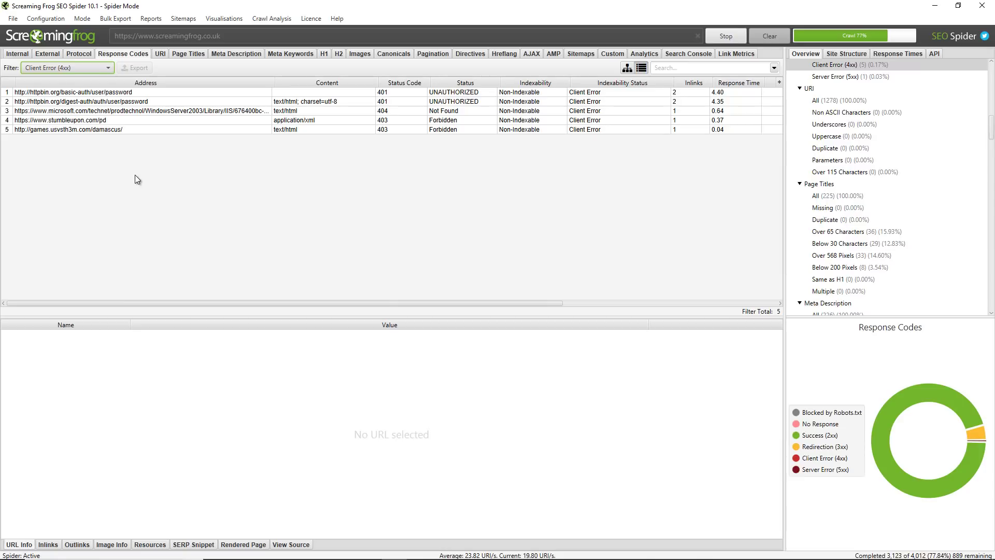
- Find the page linking to the Microsoft 404 URL, then view the URI report's filter options
{"action": "left_click", "coordinate": [122, 113]}
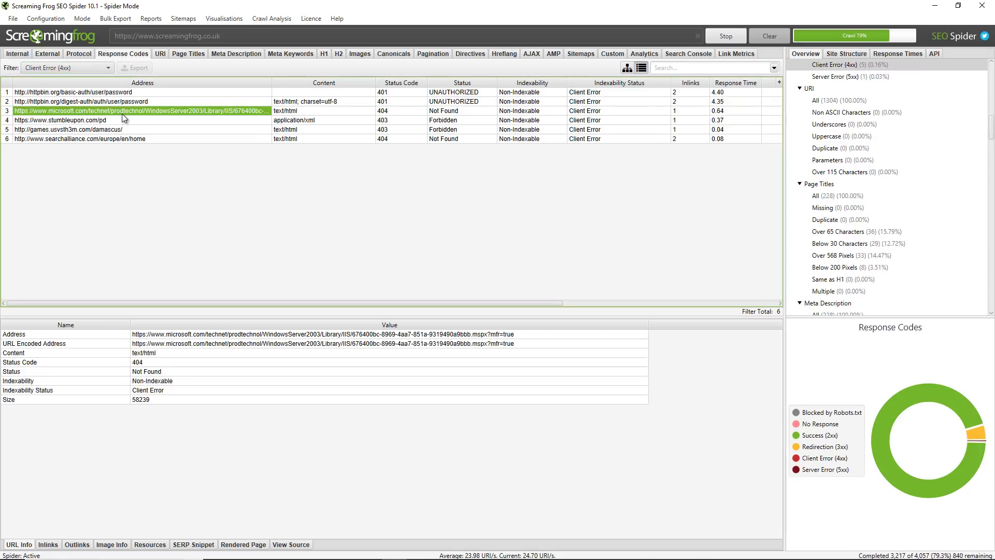
{"action": "left_click", "coordinate": [47, 545]}
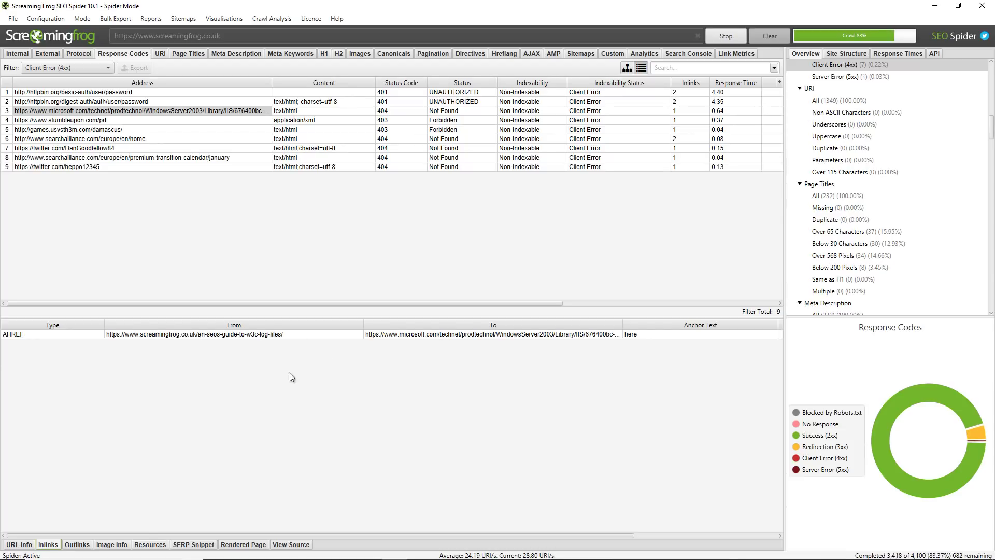
{"action": "left_click", "coordinate": [161, 54]}
{"action": "left_click", "coordinate": [89, 70]}
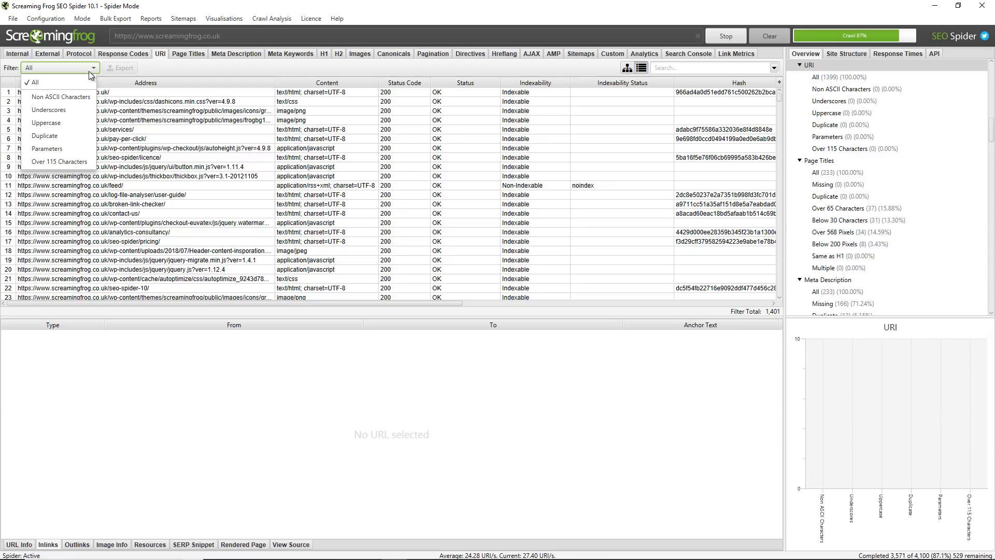
- Check the filter options of the Page Titles, Meta Description and H1 reports
{"action": "left_click", "coordinate": [189, 54]}
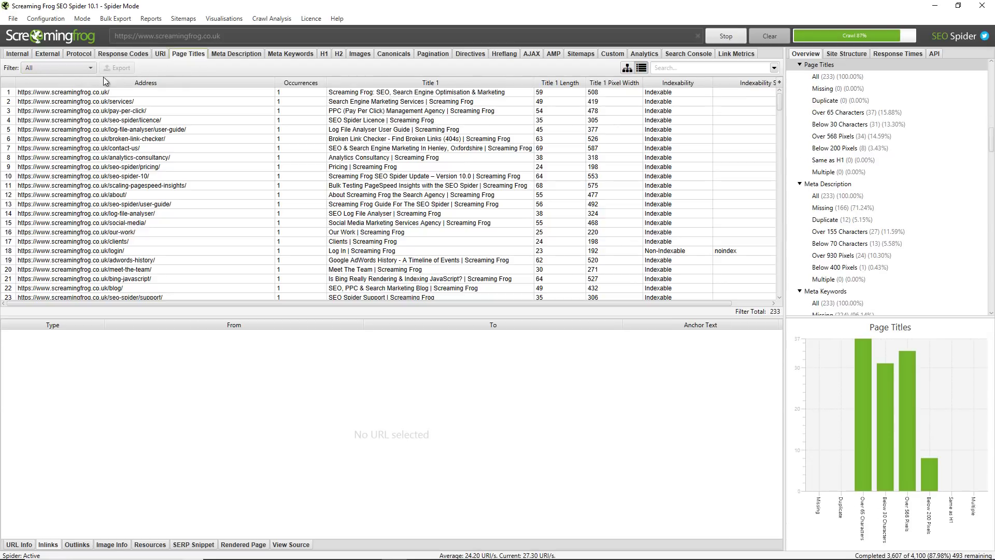
{"action": "left_click", "coordinate": [86, 70]}
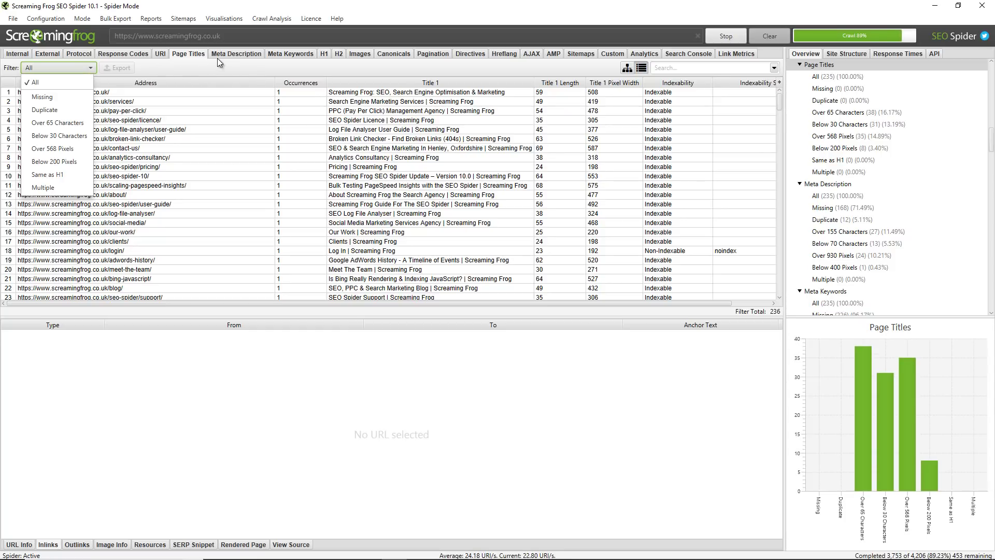
{"action": "left_click", "coordinate": [217, 57]}
{"action": "left_click", "coordinate": [214, 55]}
{"action": "left_click", "coordinate": [79, 67]}
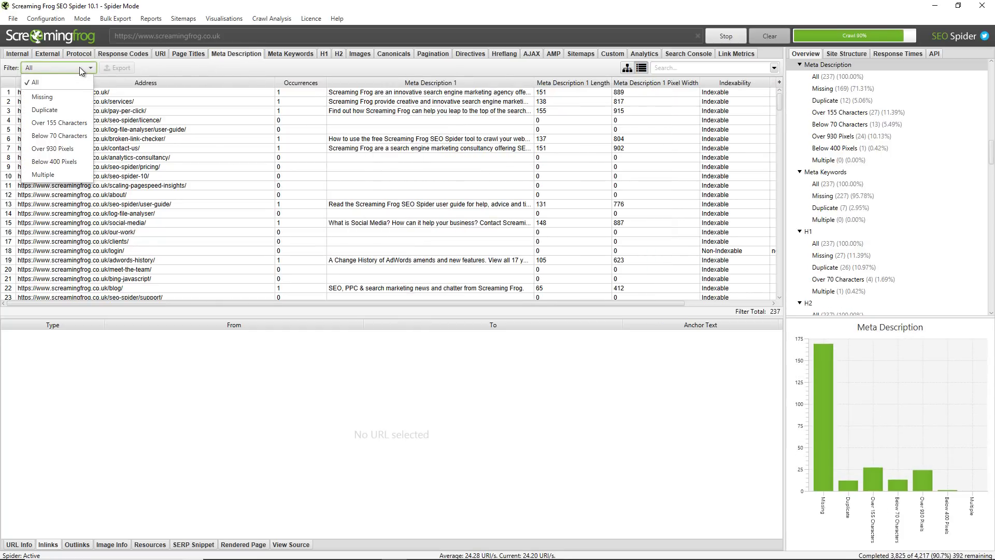
{"action": "left_click", "coordinate": [320, 58]}
{"action": "left_click", "coordinate": [319, 58]}
{"action": "left_click", "coordinate": [66, 69]}
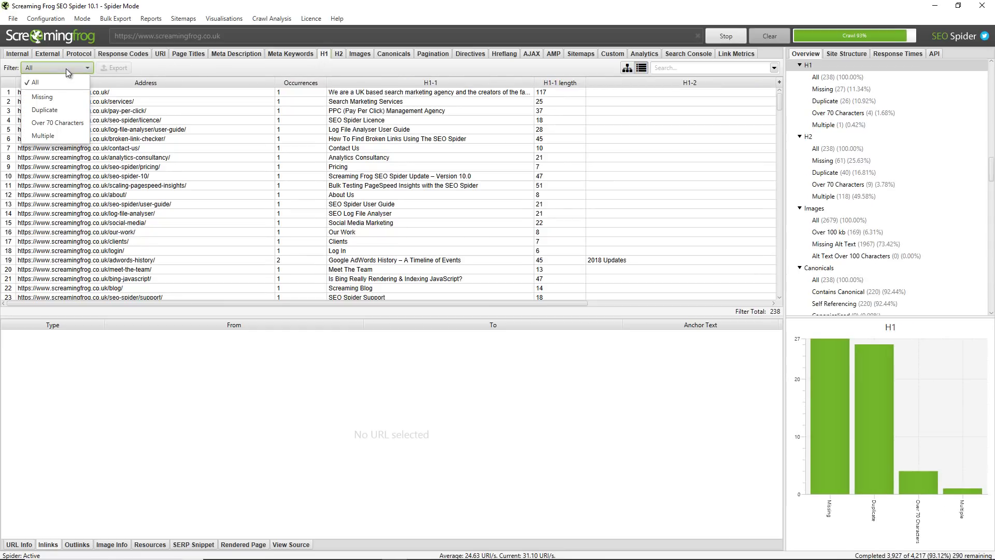
- Check the filters of the Images, Canonicals and Directives reports, passing through Pagination
{"action": "left_click", "coordinate": [359, 54]}
{"action": "left_click", "coordinate": [105, 69]}
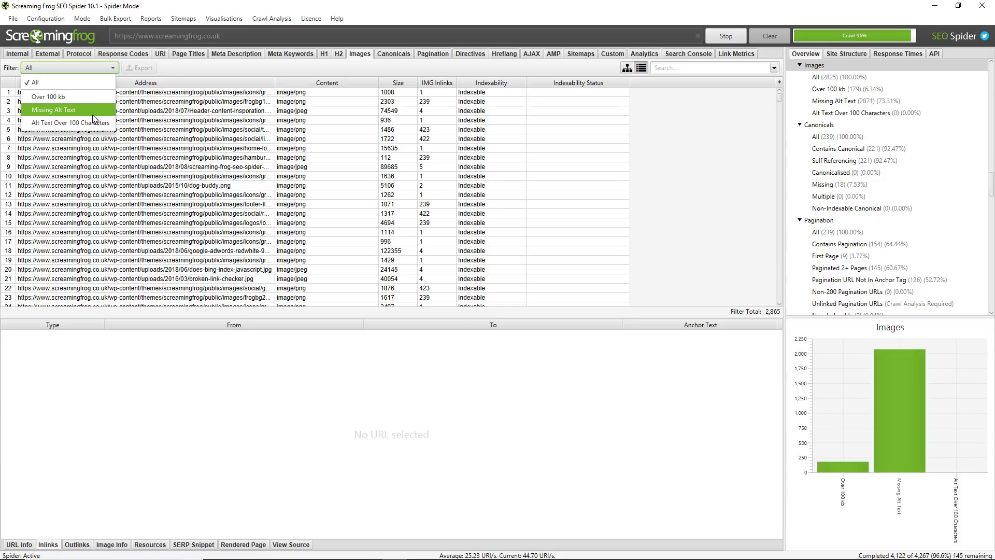
{"action": "left_click", "coordinate": [388, 53]}
{"action": "left_click", "coordinate": [89, 70]}
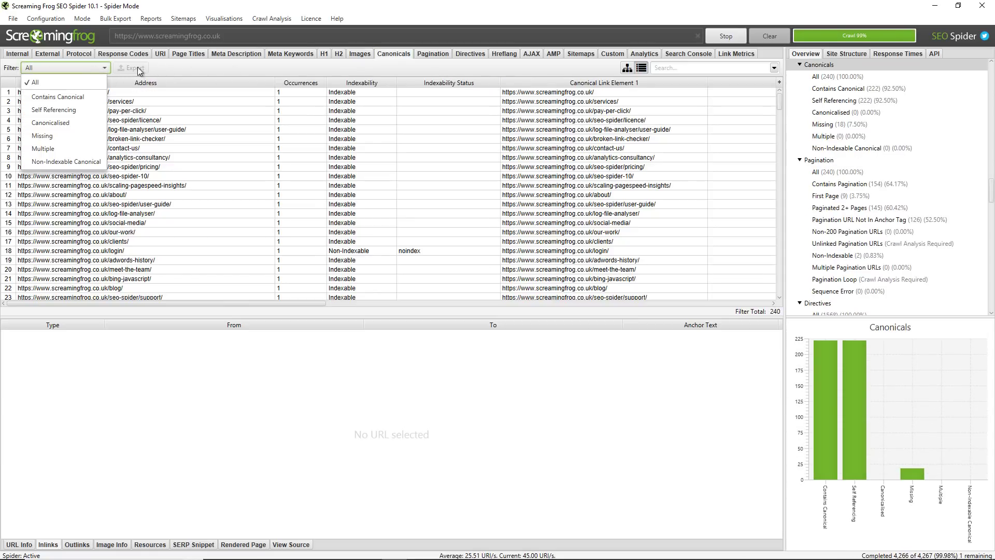
{"action": "left_click", "coordinate": [423, 54]}
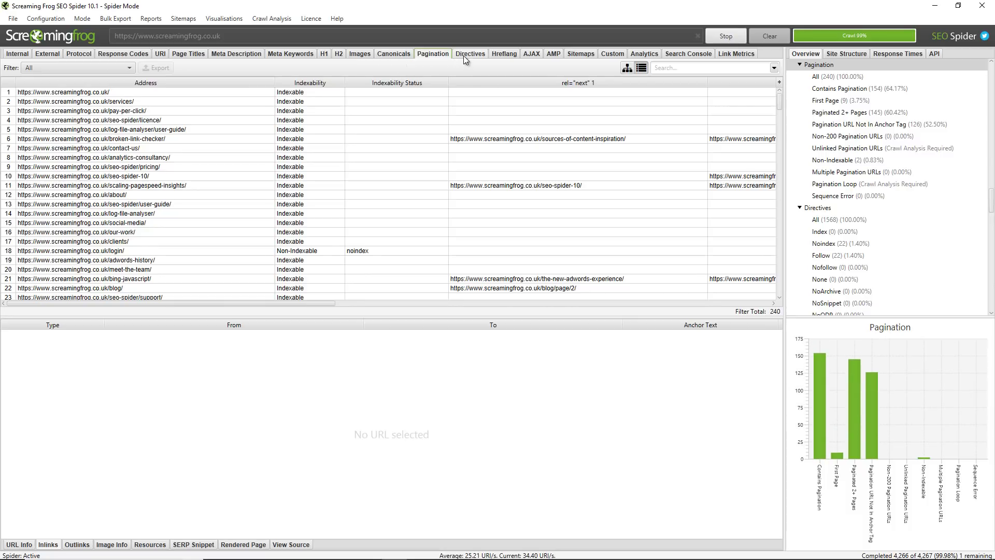
{"action": "left_click", "coordinate": [464, 54]}
{"action": "left_click", "coordinate": [67, 67]}
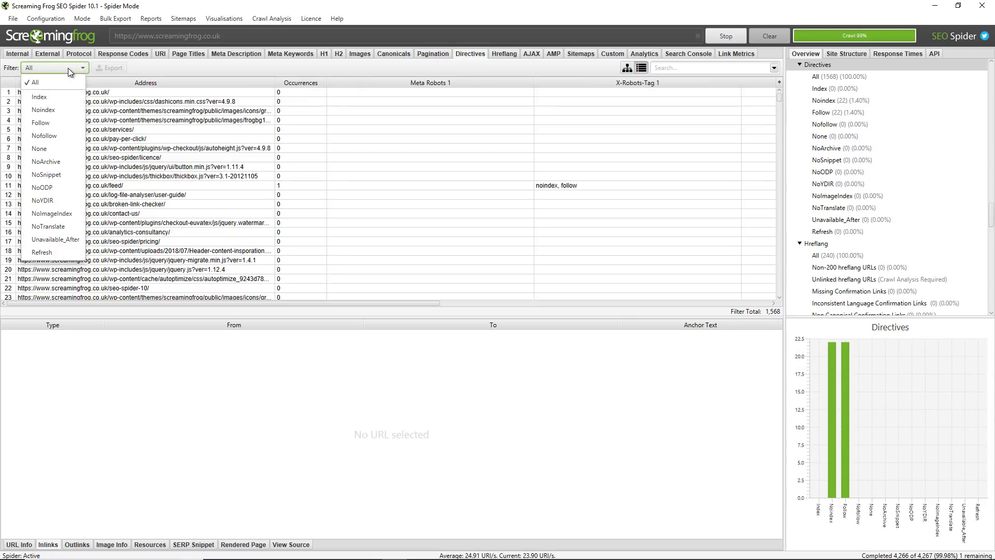
{"action": "left_click", "coordinate": [486, 17]}
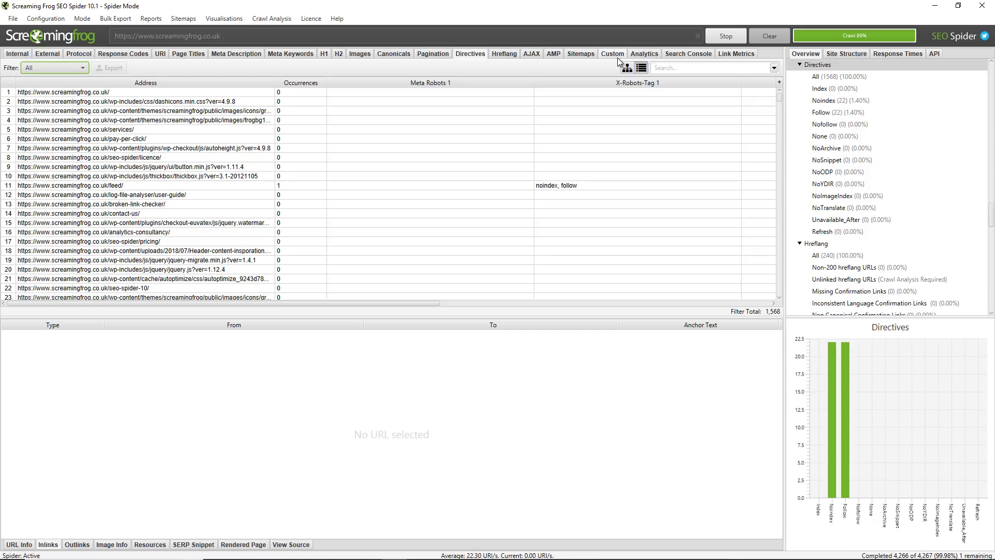
- Show the homepage's URL info, then browse Spider configuration's Limits, Rendering, Advanced and Preferences tabs
{"action": "left_click", "coordinate": [24, 56]}
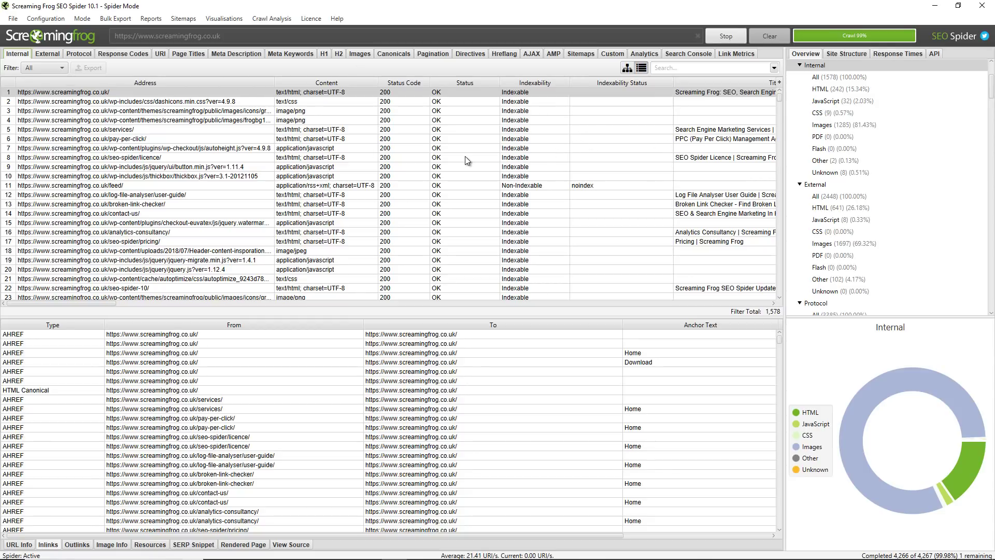
{"action": "left_click", "coordinate": [31, 546]}
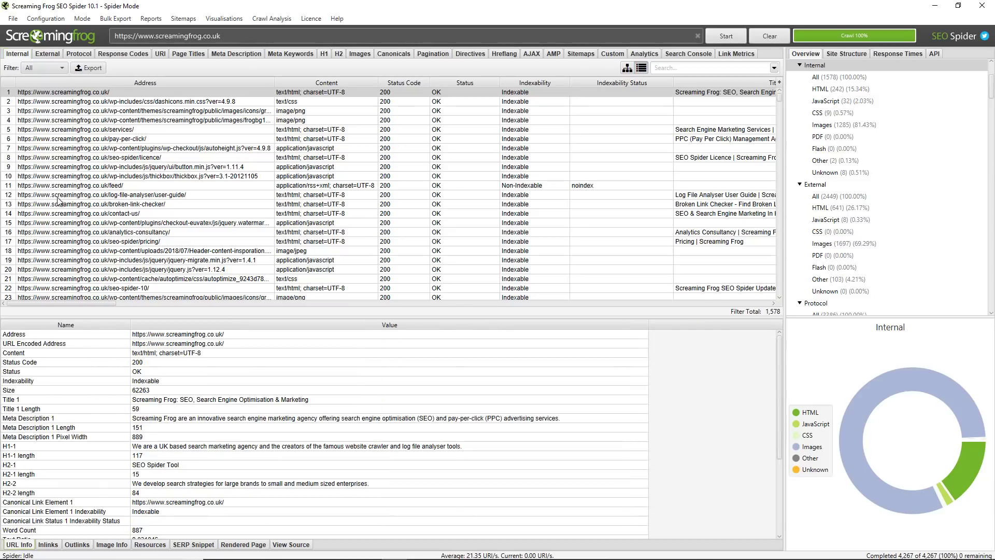
{"action": "left_click", "coordinate": [46, 19]}
{"action": "left_click", "coordinate": [61, 33]}
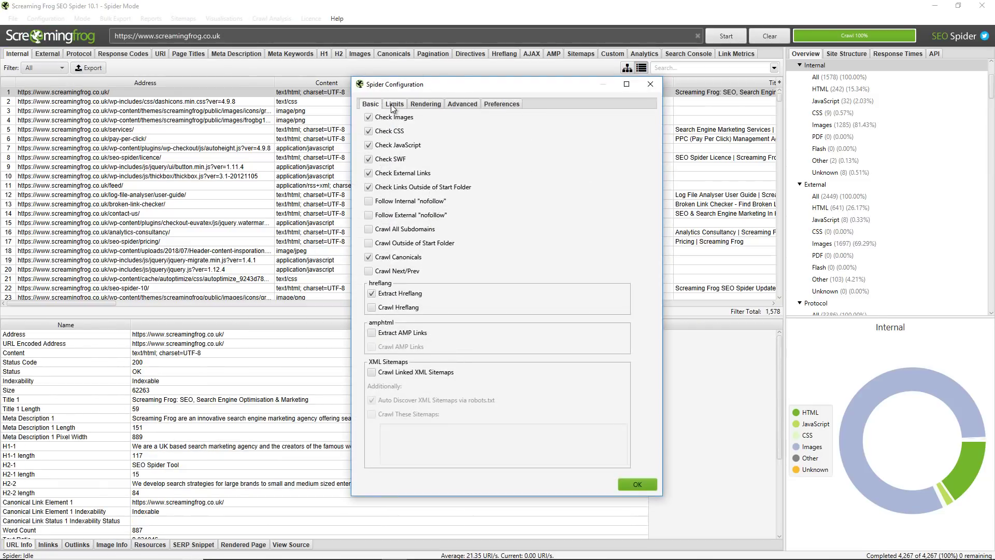
{"action": "left_click", "coordinate": [397, 104]}
{"action": "left_click", "coordinate": [421, 105]}
{"action": "left_click", "coordinate": [462, 104]}
{"action": "left_click", "coordinate": [502, 105]}
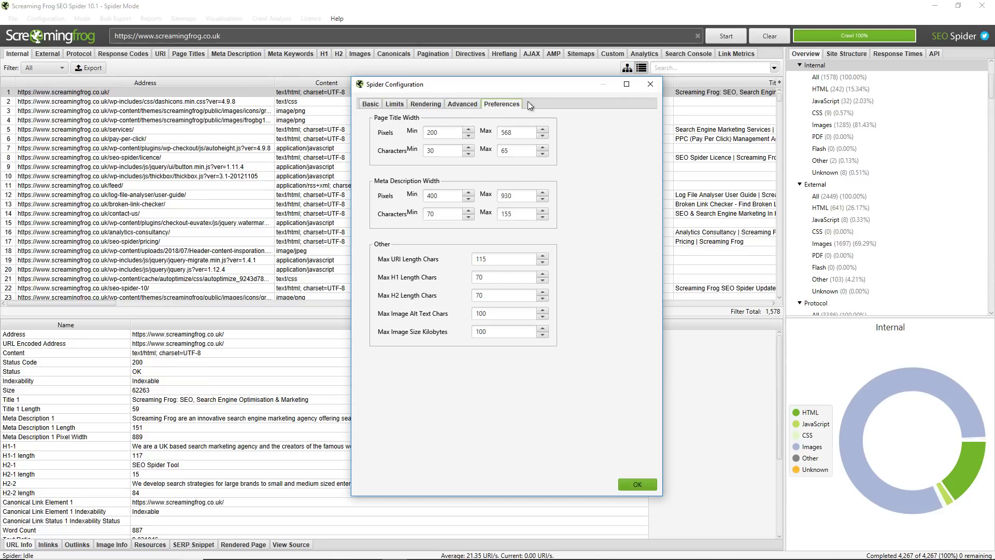
{"action": "left_click", "coordinate": [650, 84]}
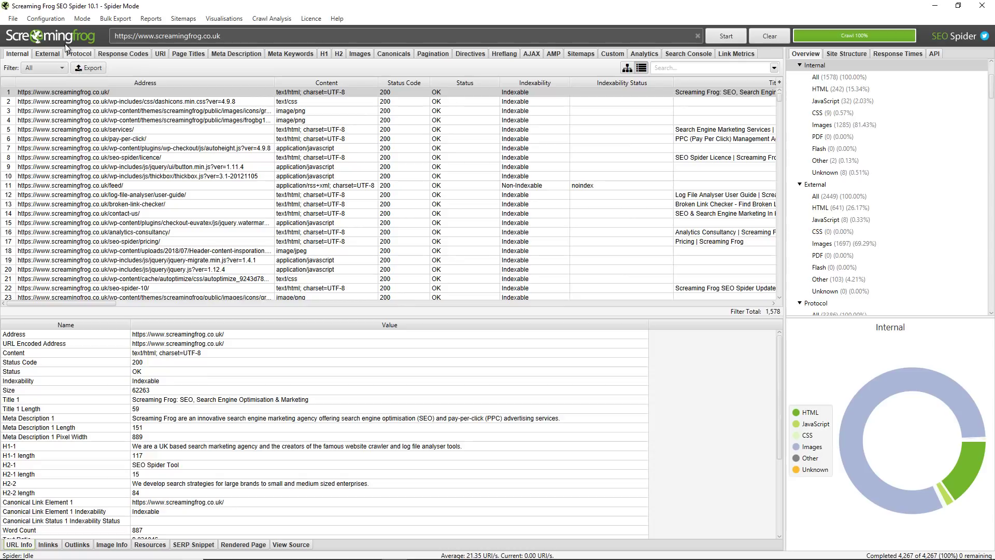
{"action": "left_click", "coordinate": [77, 20]}
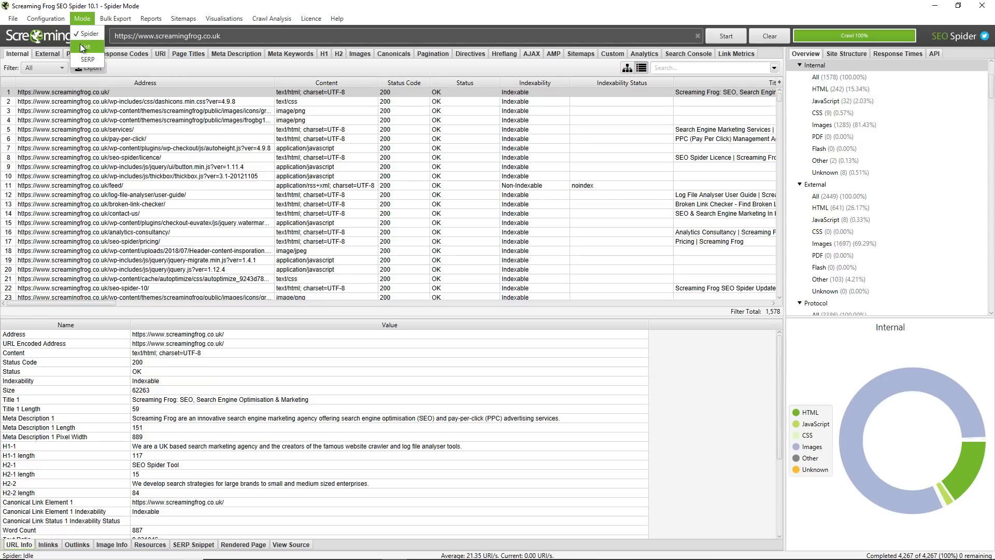
- Browse the Mode, Bulk Export and Reports menus, then open the Force-Directed Directory Tree Diagram
{"action": "mouse_move", "coordinate": [114, 19]}
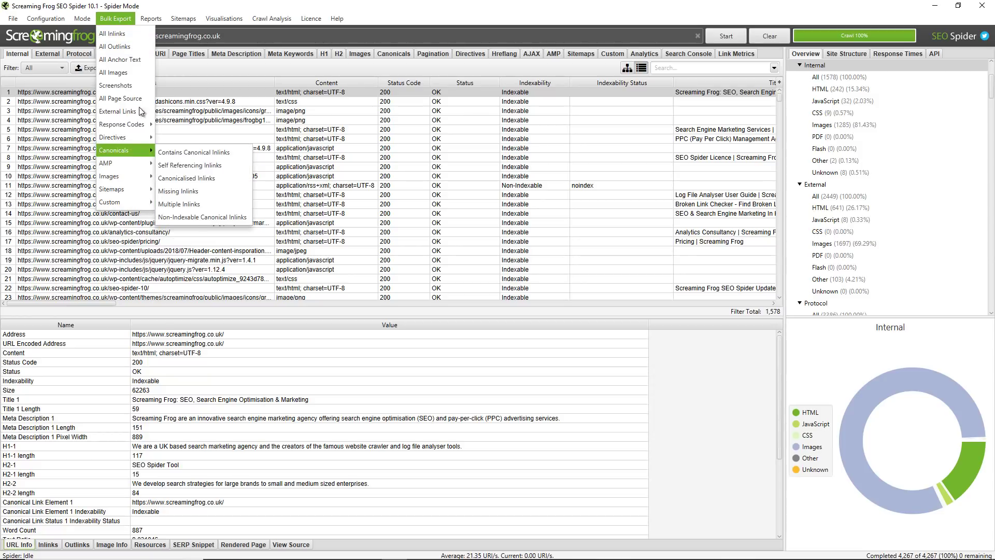
{"action": "mouse_move", "coordinate": [160, 20]}
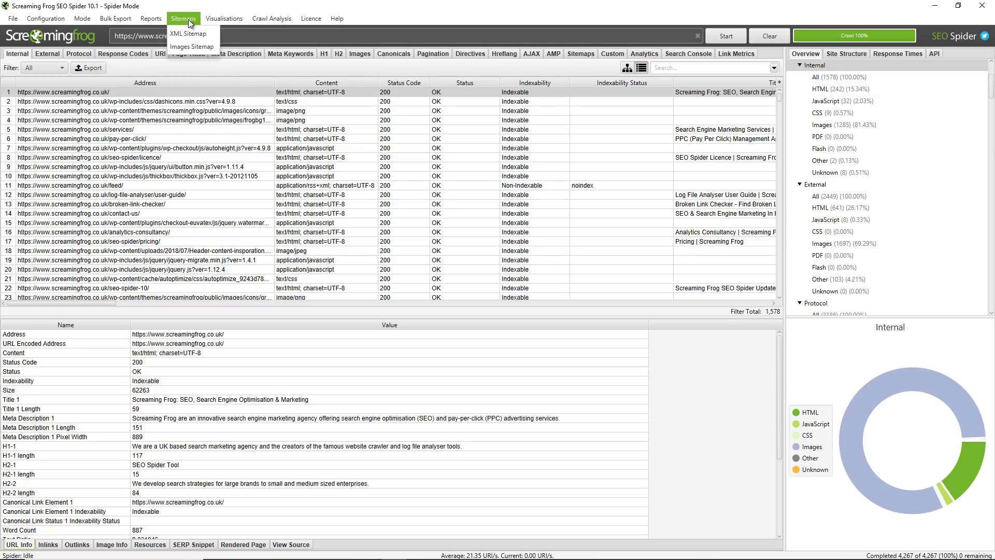
{"action": "mouse_move", "coordinate": [220, 19]}
{"action": "left_click", "coordinate": [247, 72]}
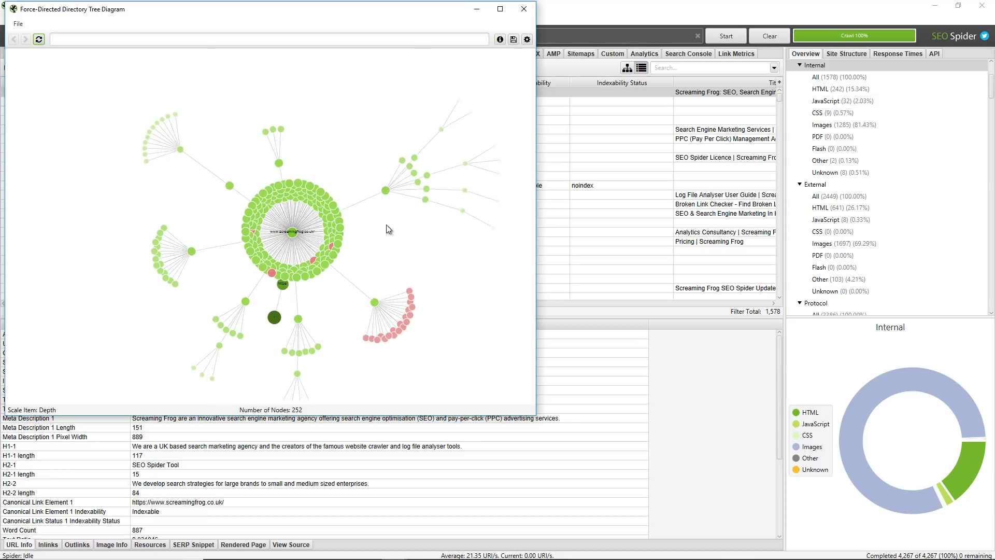
- Zoom the diagram, focus it on the /author/ directory, then close the diagram window
{"action": "scroll", "coordinate": [380, 210], "scroll_direction": "up", "scroll_amount": 2}
{"action": "right_click", "coordinate": [390, 237]}
{"action": "left_click", "coordinate": [399, 242]}
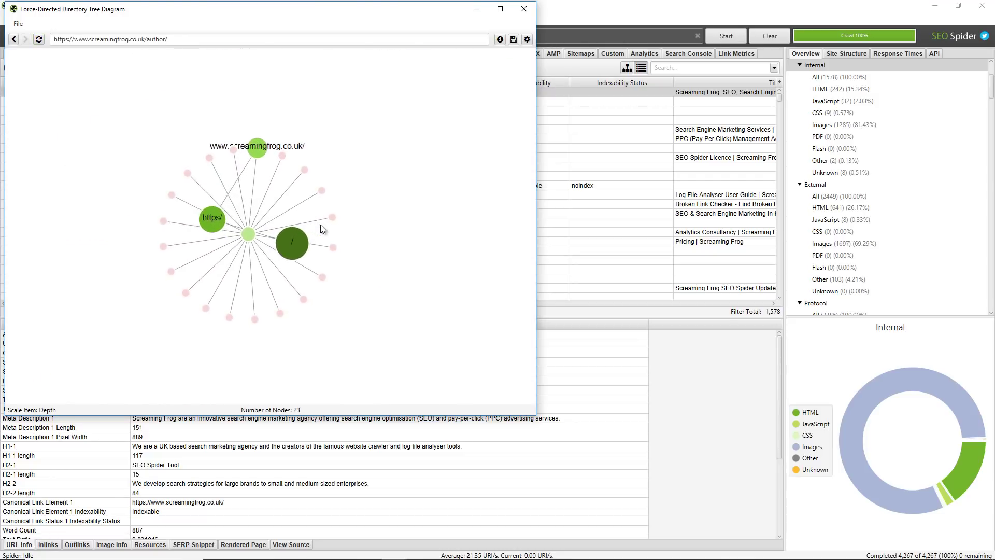
{"action": "left_click", "coordinate": [523, 11]}
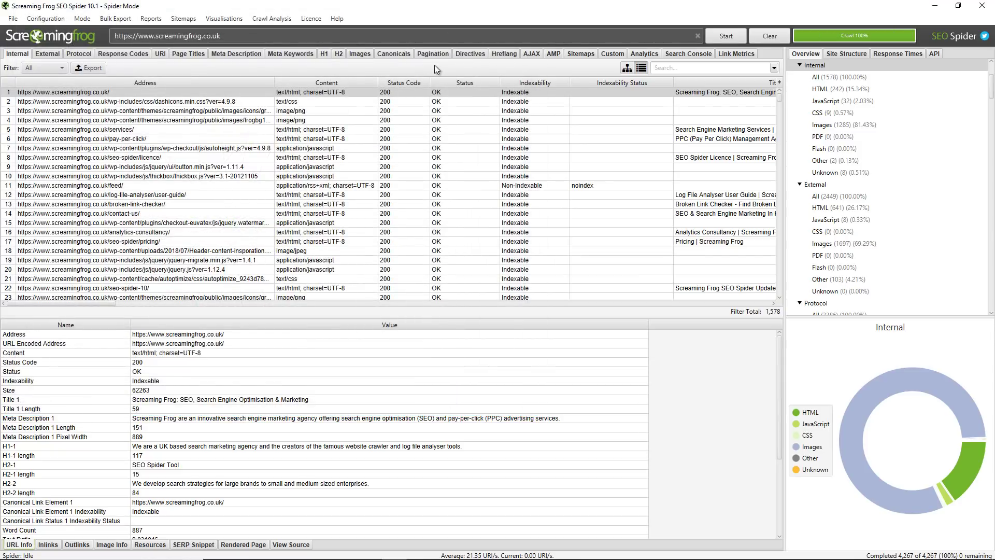